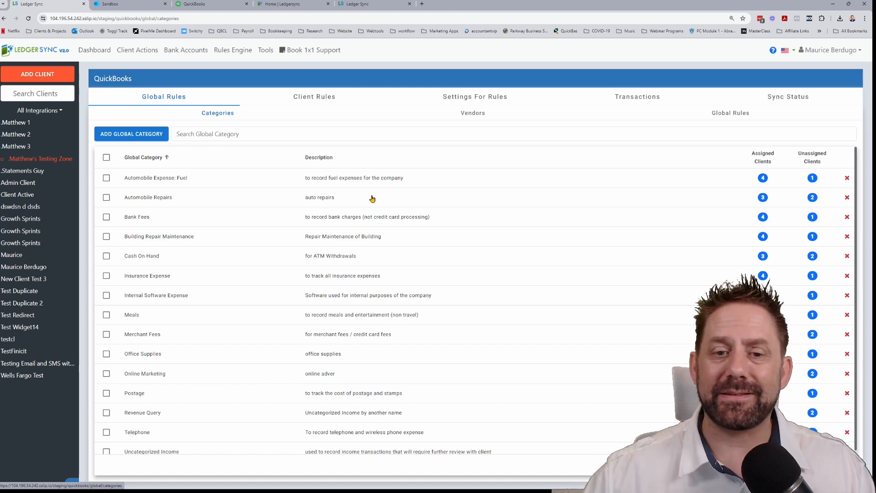
Open the Bank Fees global category, check its client category assignments and options, and close it without saving.
left_click(394, 222)
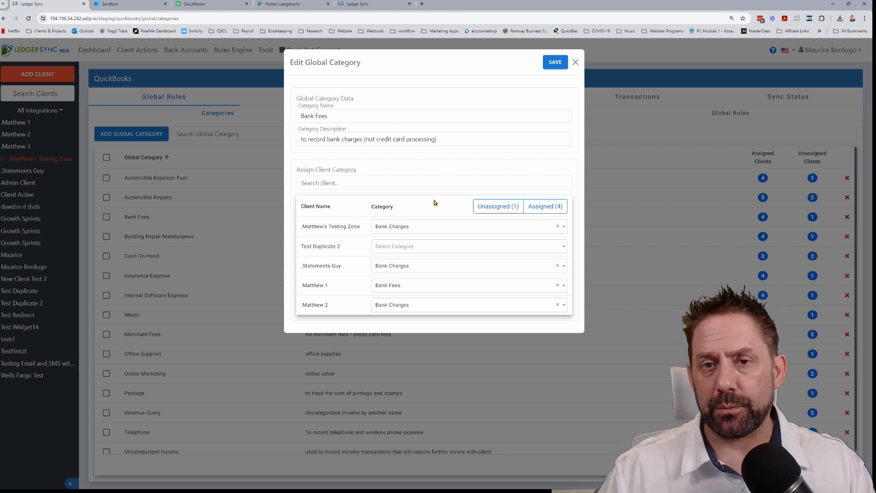
left_click(425, 231)
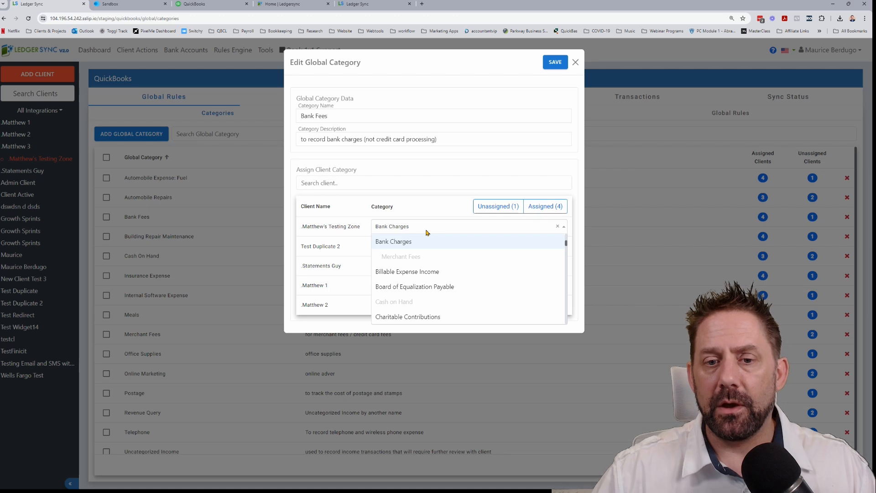
left_click(432, 209)
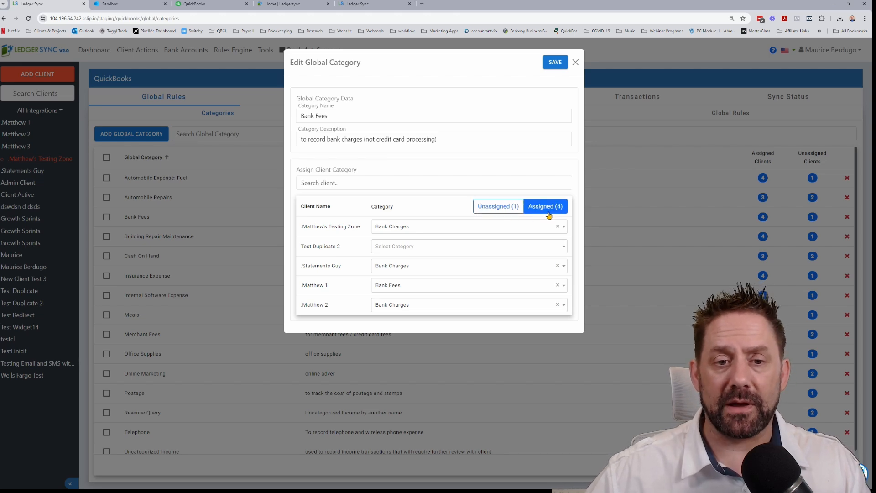
left_click(605, 118)
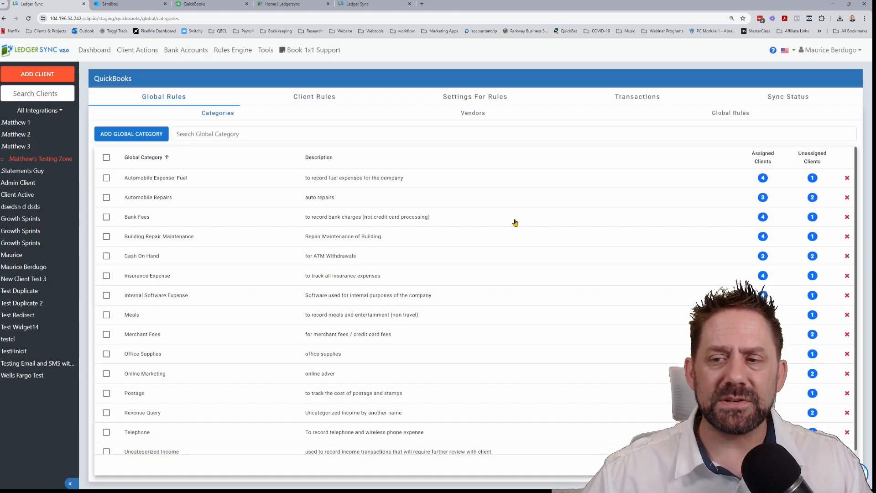
Look through the global categories, check the client assignments of Internal Software Expense, and close it without saving.
scroll(803, 188, "down", 1)
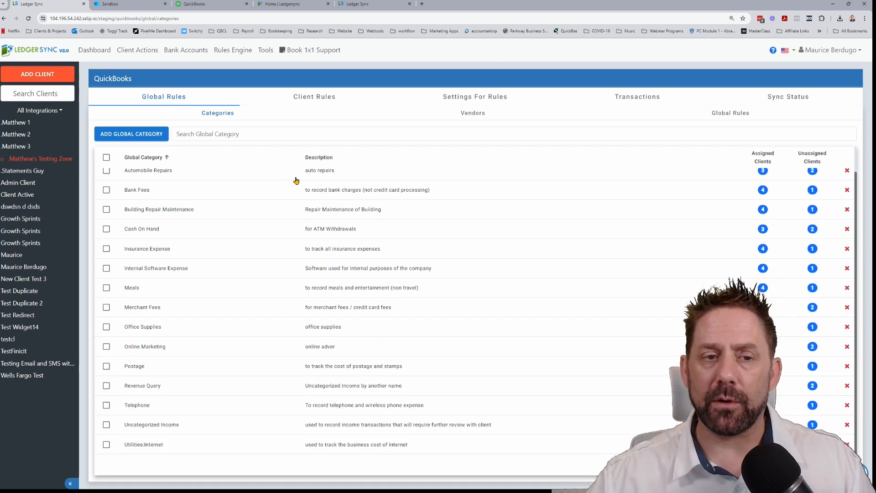
scroll(763, 169, "up", 1)
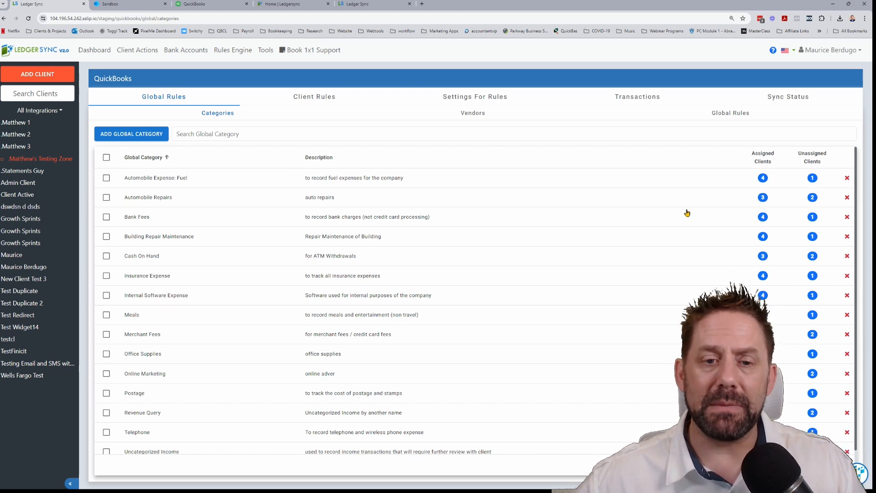
left_click(341, 296)
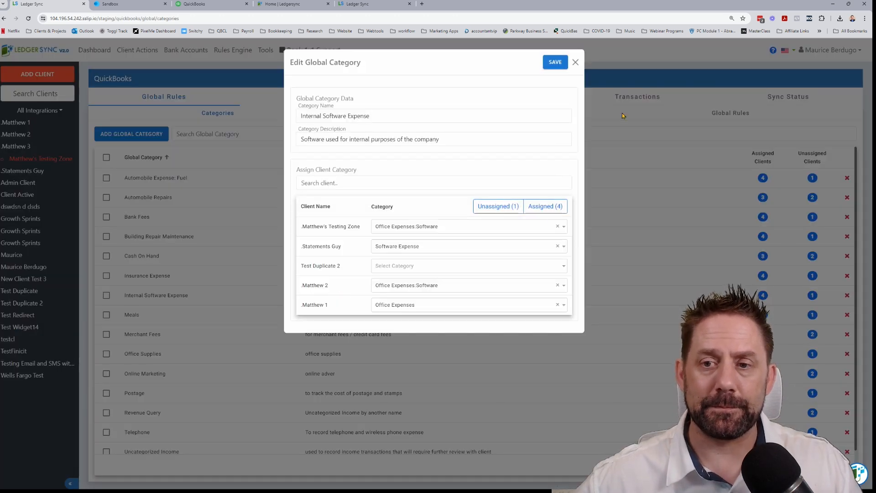
left_click(627, 117)
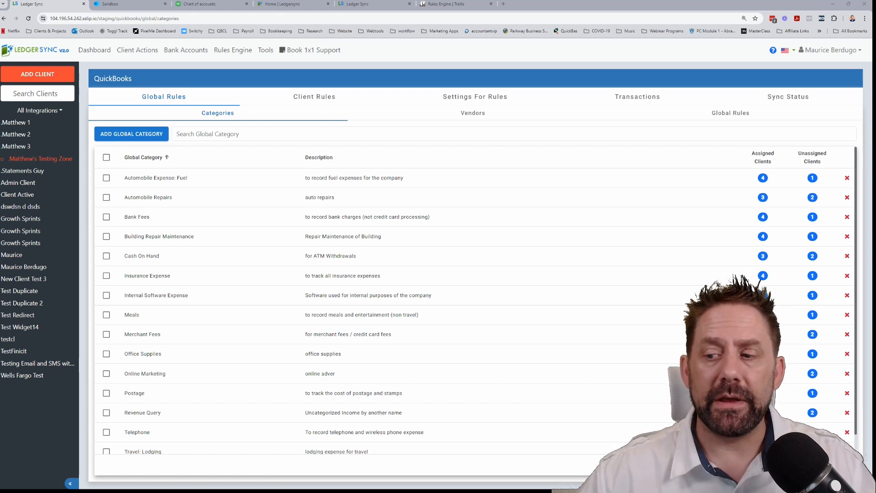
In the global vendors list, review the AT&T vendor's aliases and check the delete option for GoDaddy without removing it.
left_click(474, 118)
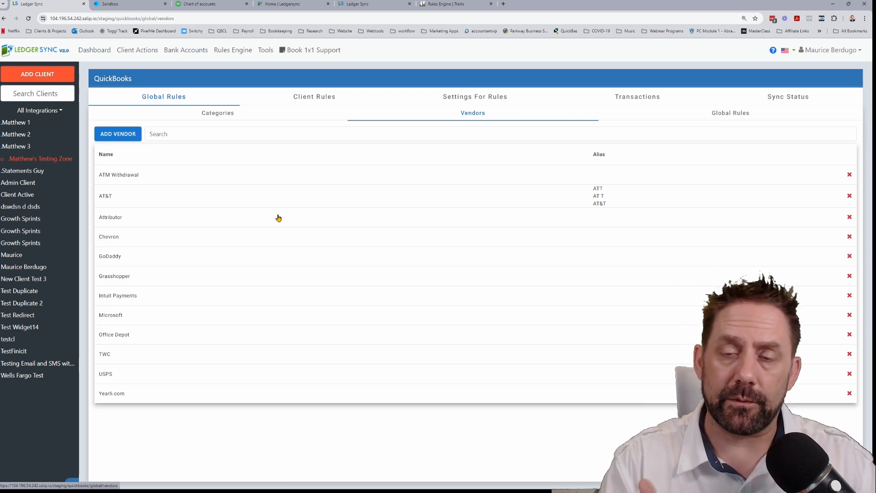
left_click(225, 202)
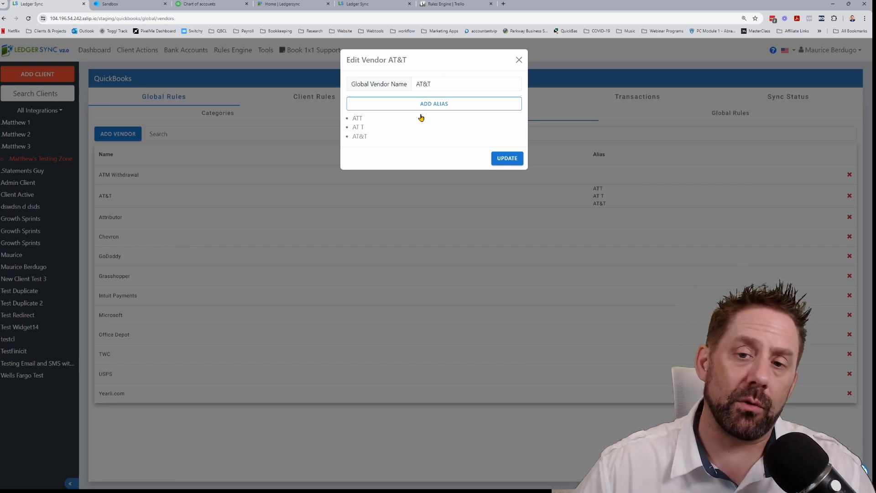
left_click(500, 158)
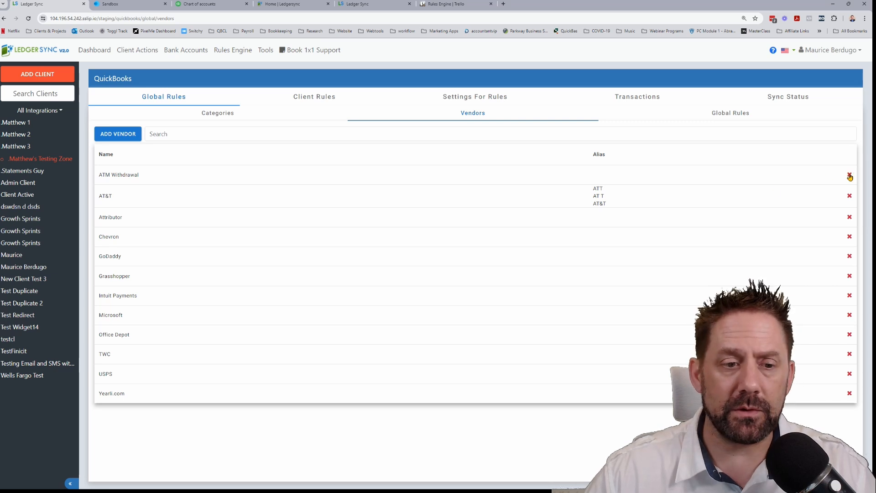
left_click(849, 256)
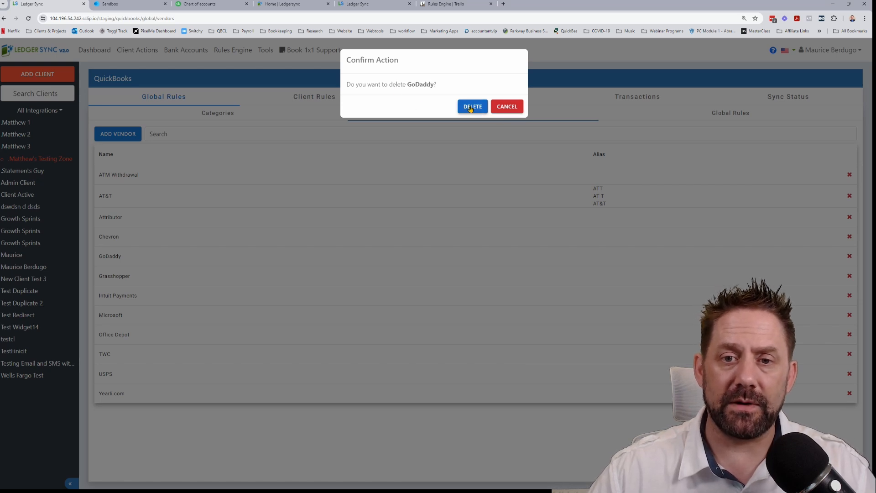
left_click(519, 108)
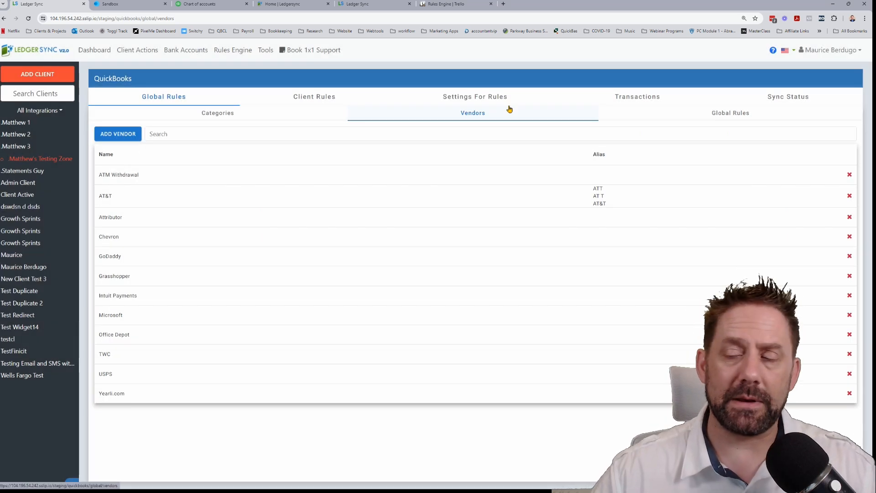
Open the global rule MF.auto fuel.Chevron for editing and check which rule types are available.
left_click(724, 115)
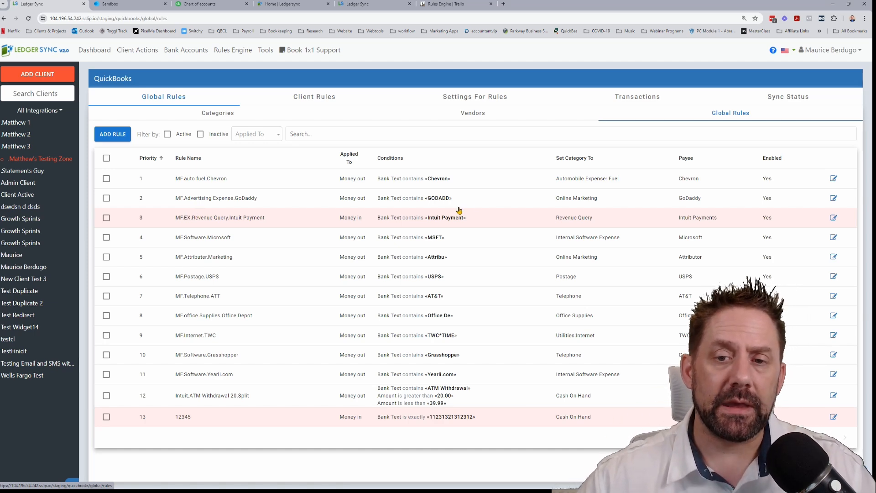
left_click(498, 181)
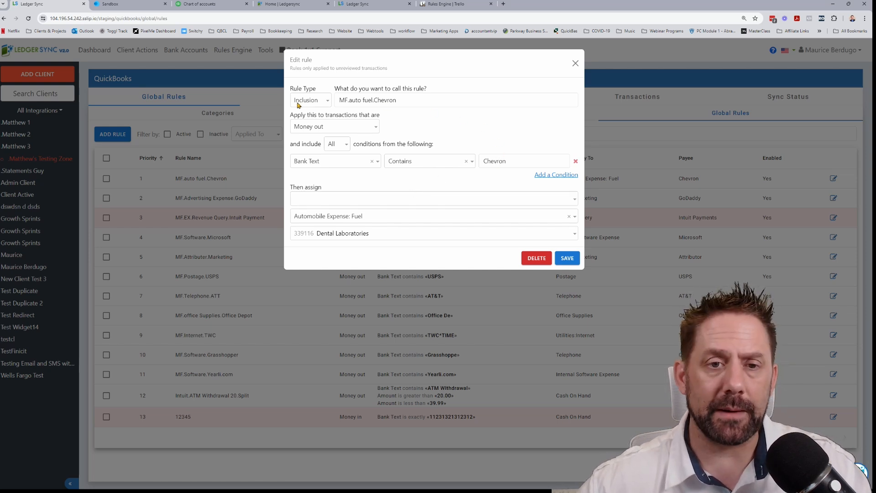
left_click(329, 104)
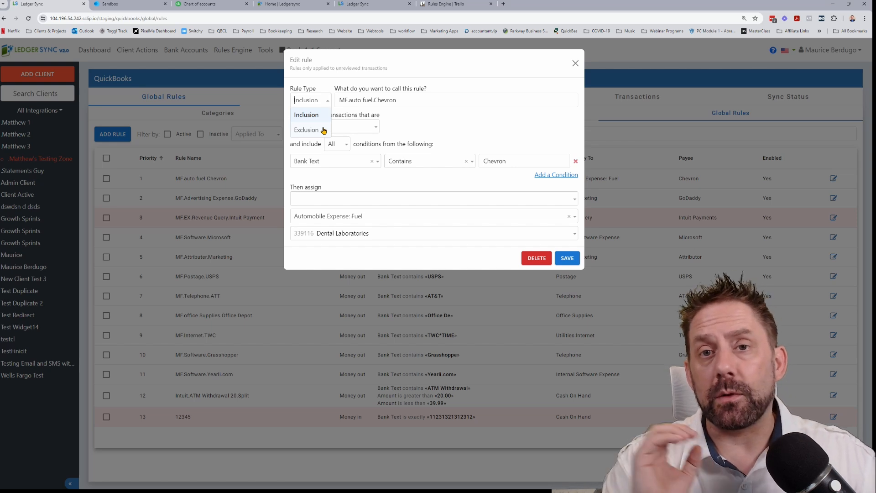
left_click(423, 73)
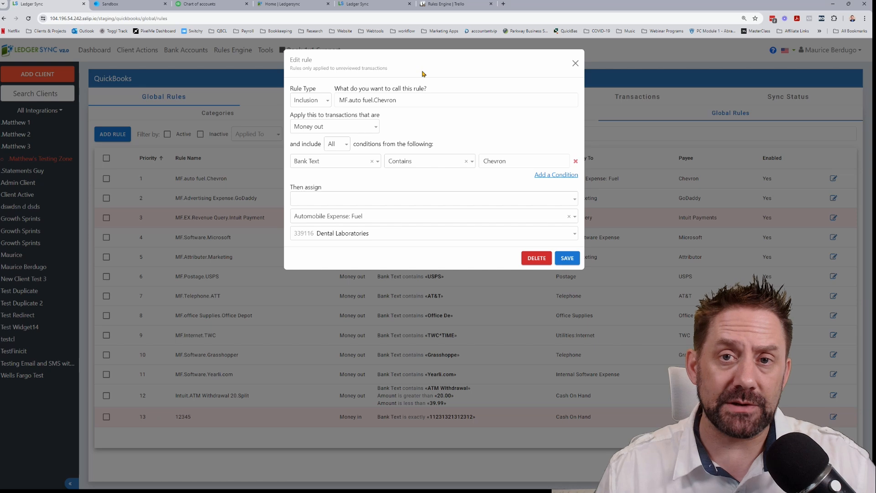
Try the Exclusion rule type on the Chevron rule and restore Inclusion.
left_click(325, 104)
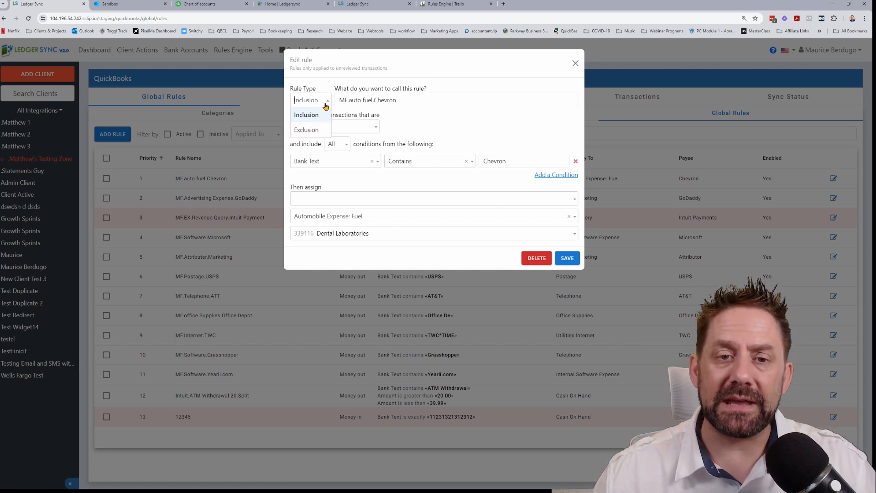
left_click(322, 131)
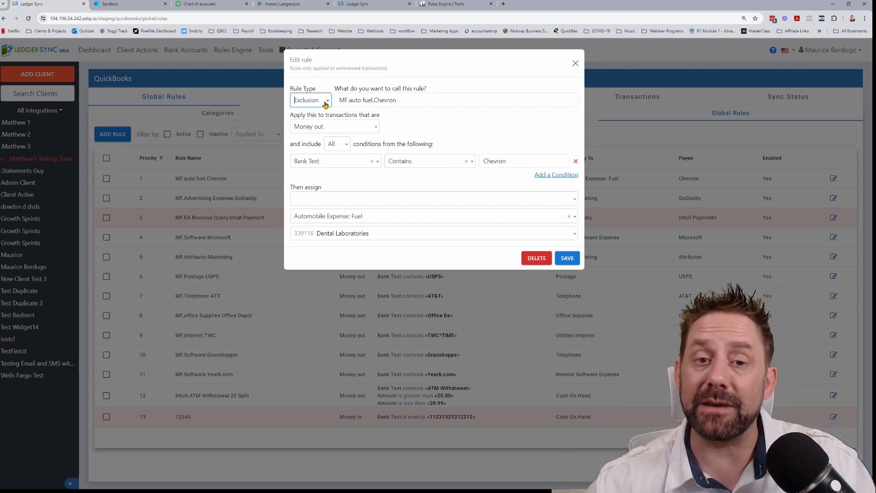
left_click(325, 102)
left_click(323, 116)
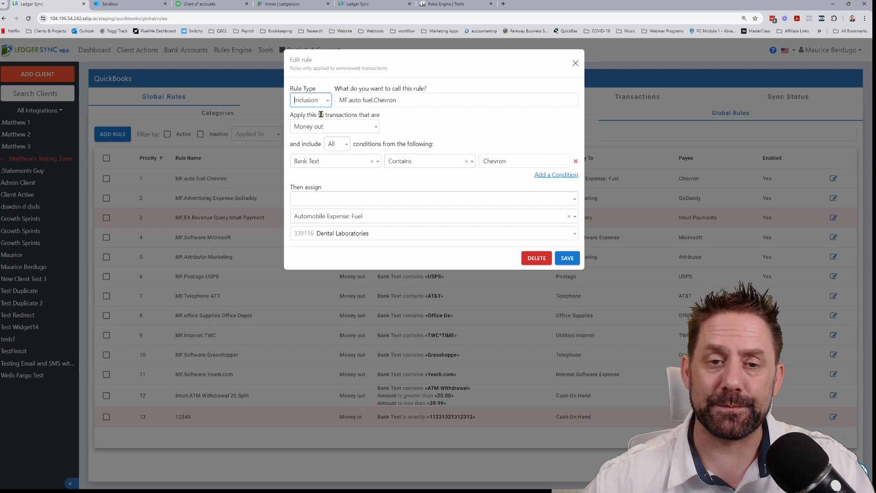
Examine the Chevron rule's name prefix and the money in or money out options it can apply to.
left_click(420, 100)
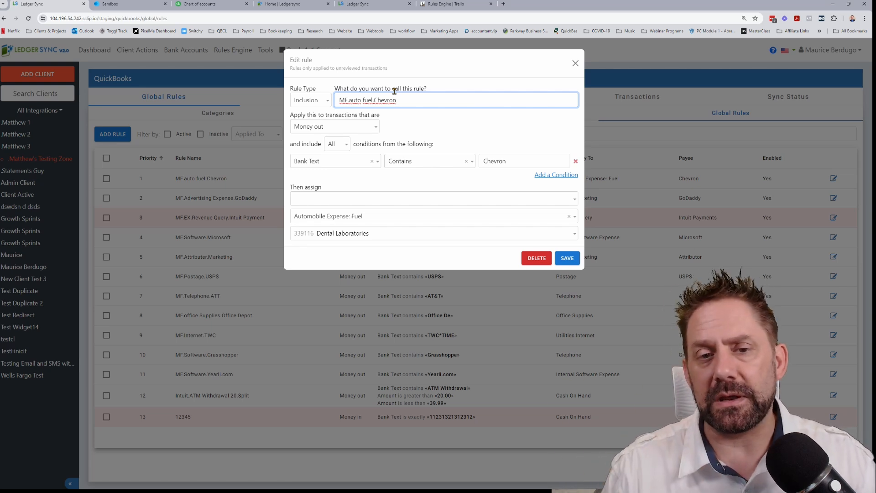
left_click_drag(347, 101, 337, 102)
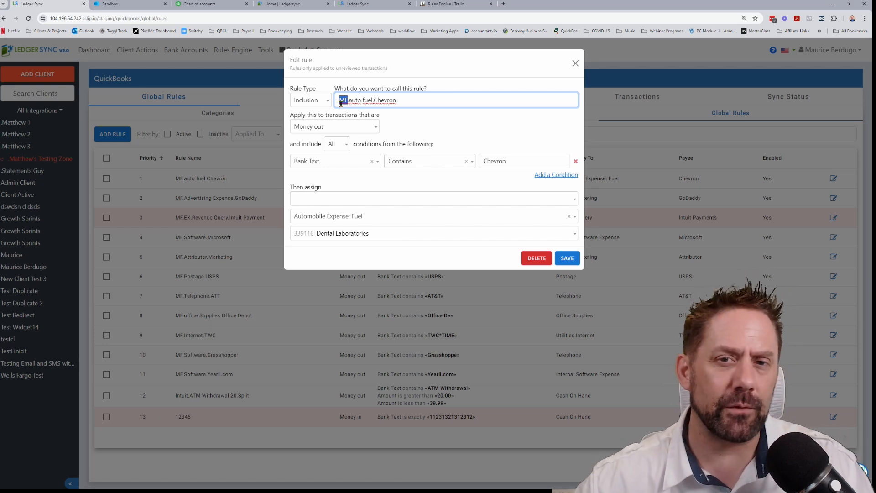
left_click(429, 129)
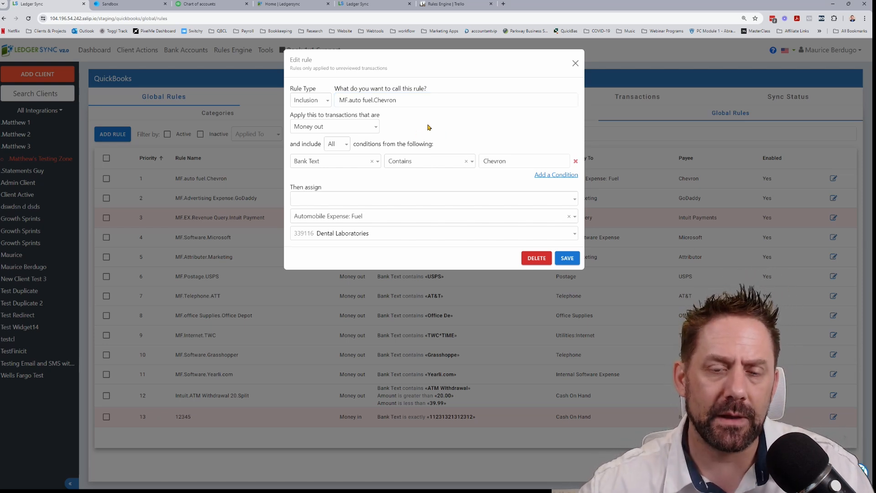
left_click(375, 130)
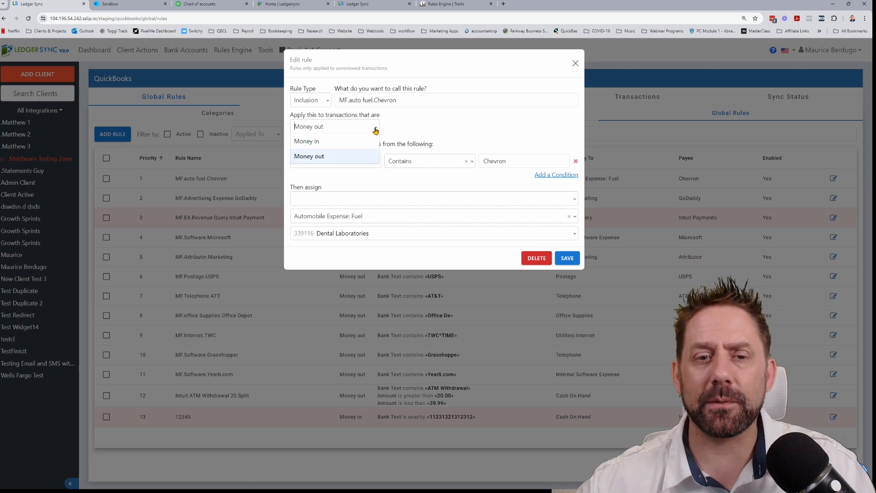
left_click(375, 131)
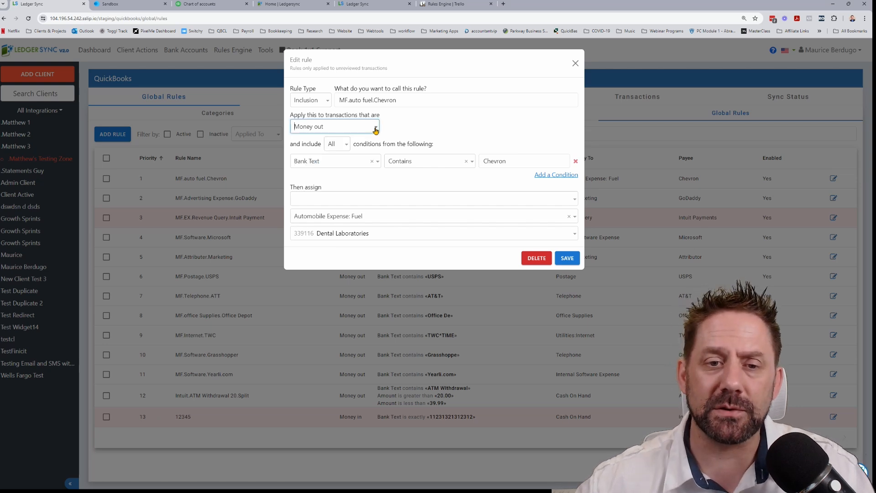
Examine the Chevron rule's condition settings: all or any matching, the bank text or amount field, and the text comparison types.
left_click(342, 149)
left_click(345, 147)
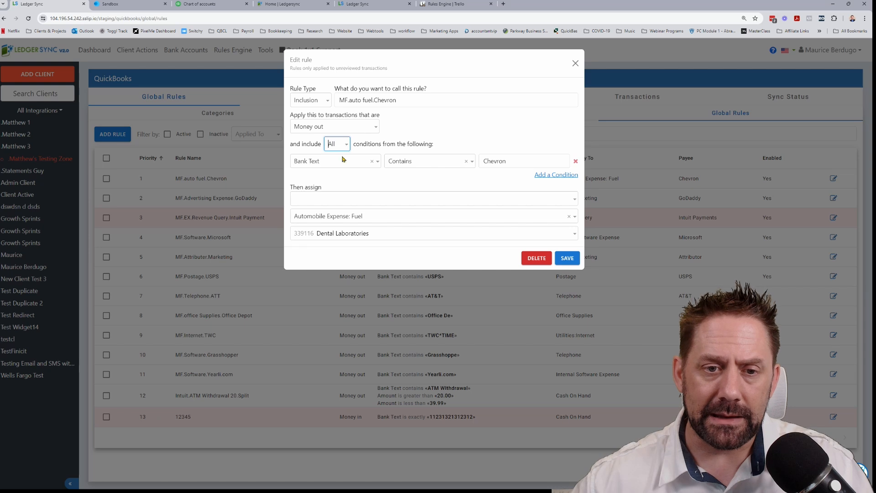
left_click(344, 163)
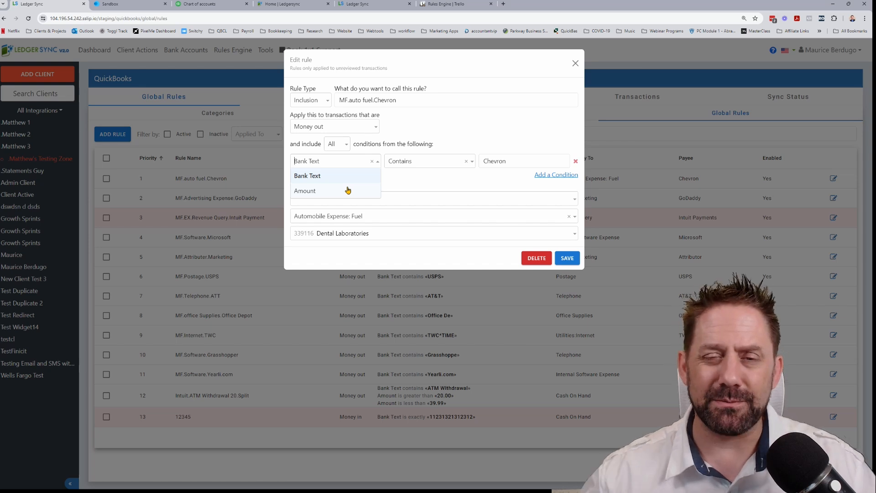
left_click(344, 178)
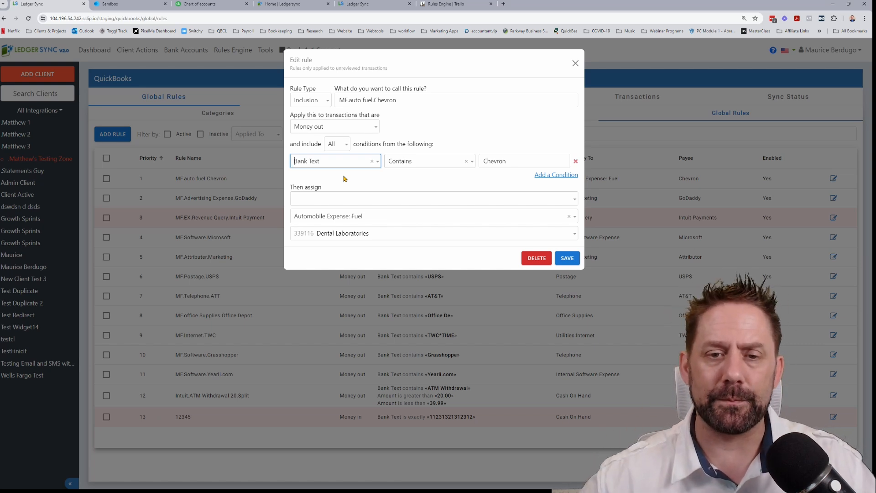
left_click(347, 145)
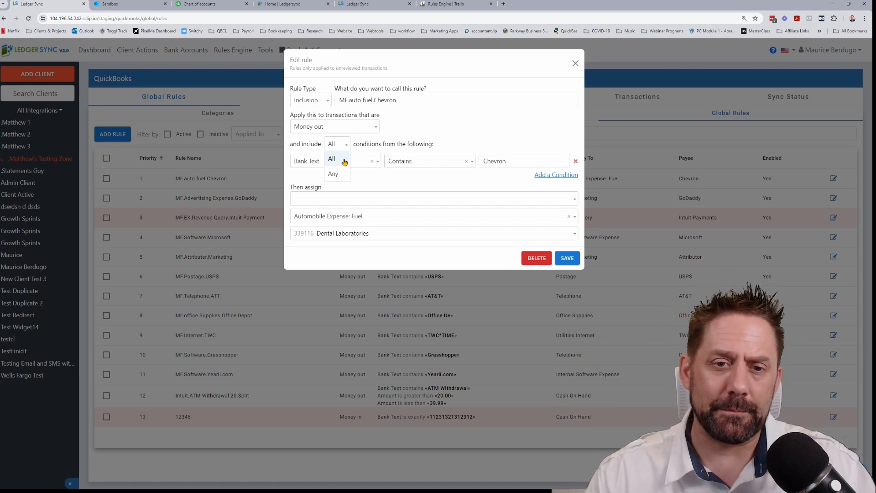
left_click(452, 139)
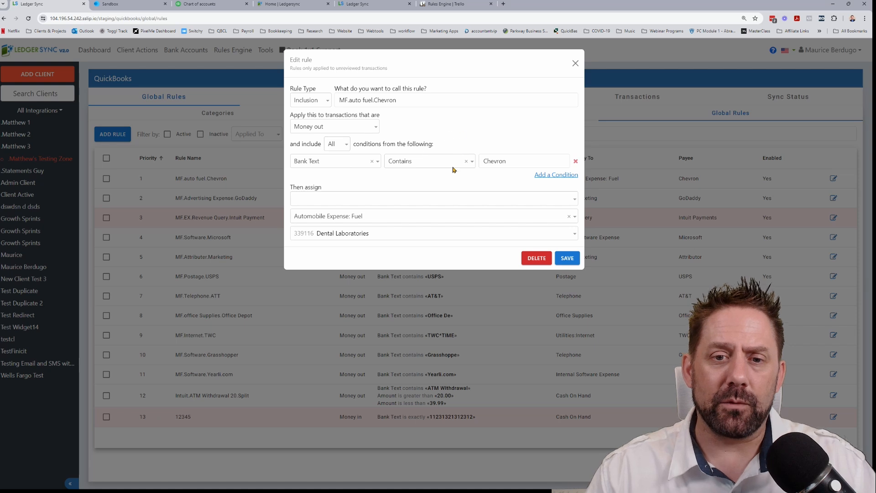
left_click(430, 166)
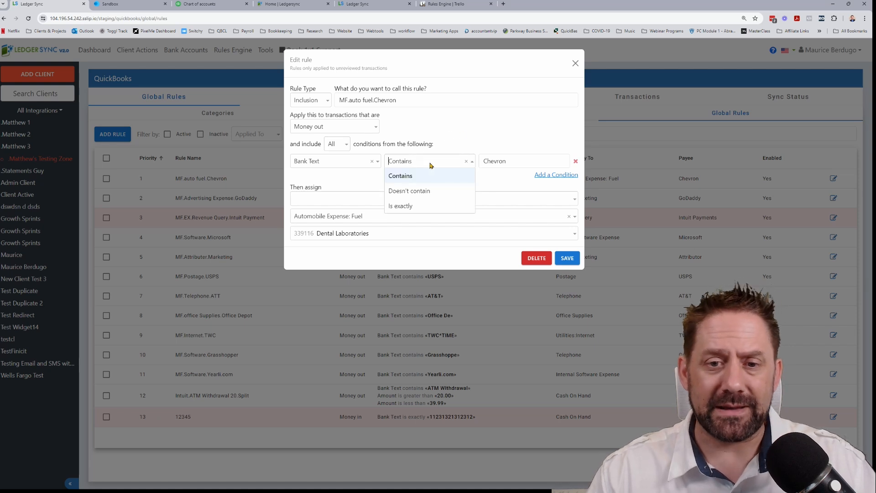
left_click(458, 127)
Add a second condition to the Chevron rule requiring the Amount to equal 100.00.
left_click(555, 175)
left_click(356, 179)
left_click(338, 208)
left_click(449, 179)
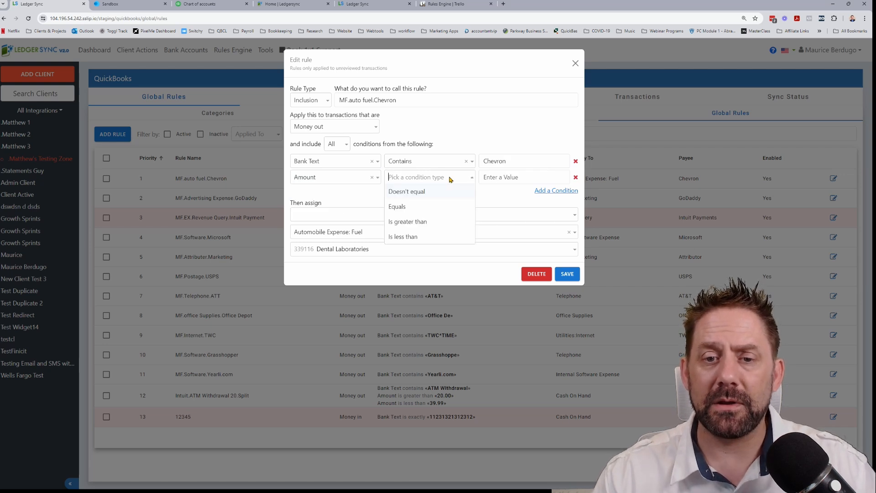
left_click(508, 178)
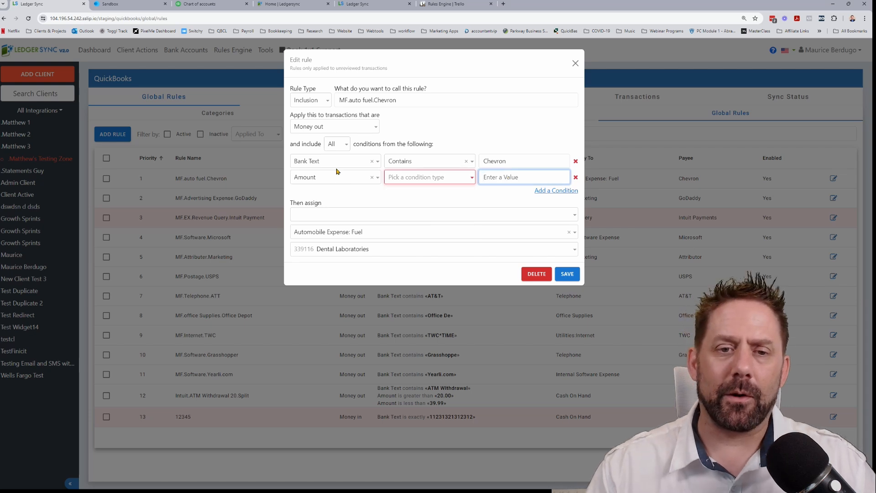
type("100.00")
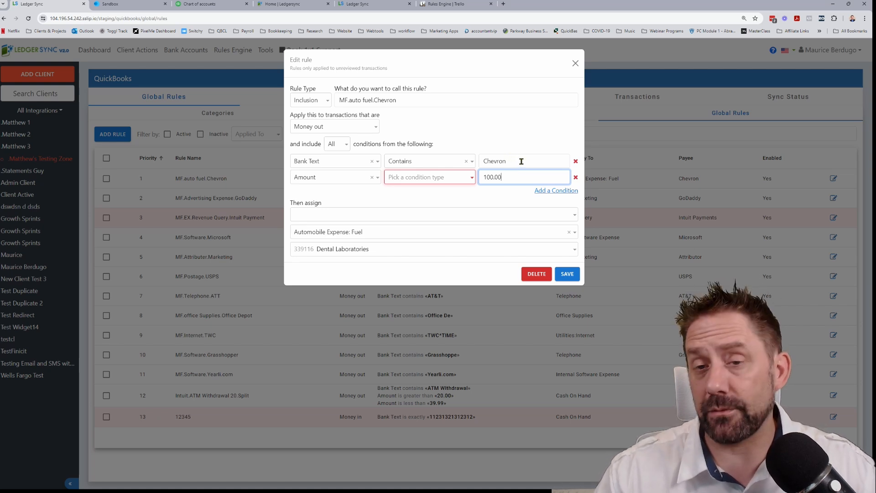
left_click(463, 177)
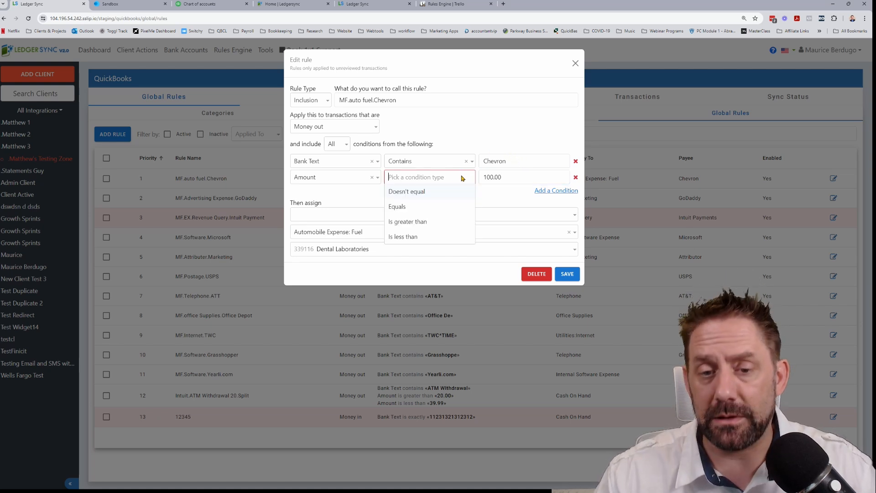
left_click(407, 208)
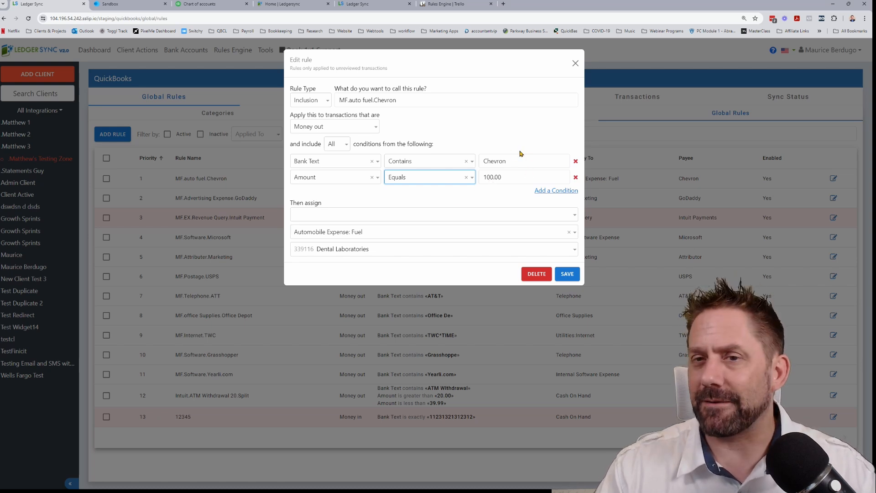
Set the Chevron rule to match any of its conditions and remove the Amount condition.
left_click(344, 146)
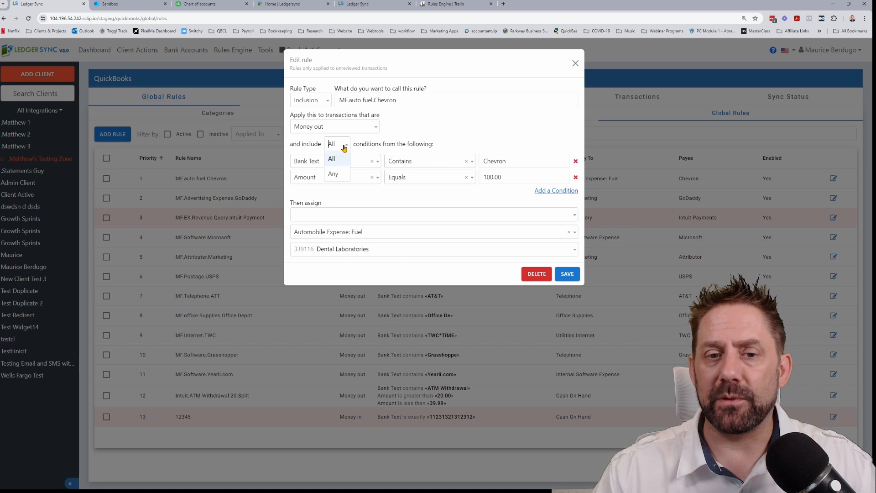
left_click(340, 175)
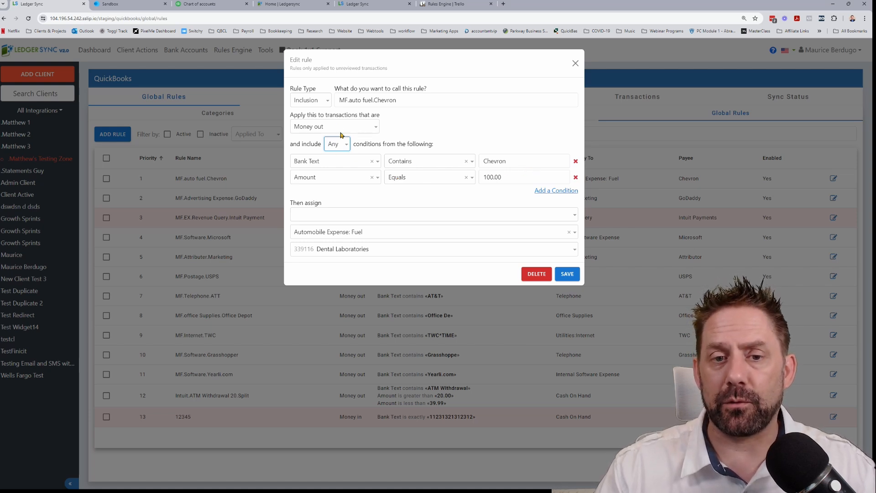
left_click(575, 178)
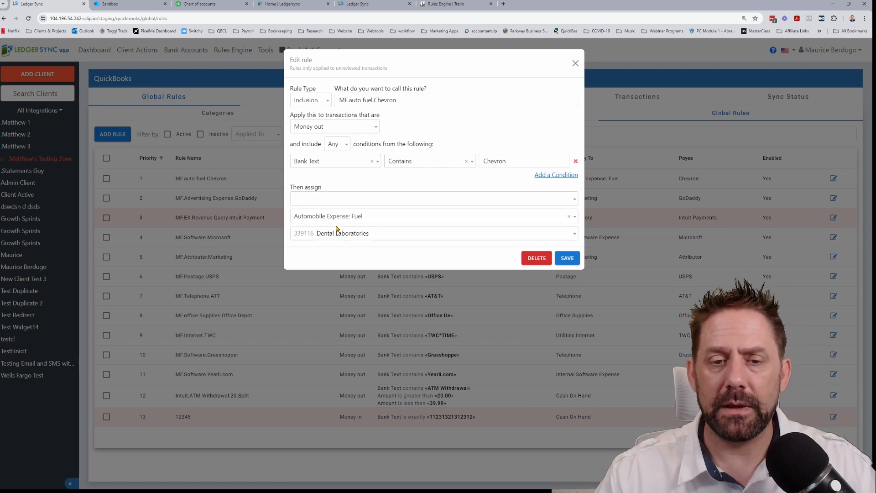
Assign the Chevron vendor and the Automobile Expense: Fuel category to the rule and save it.
left_click(308, 200)
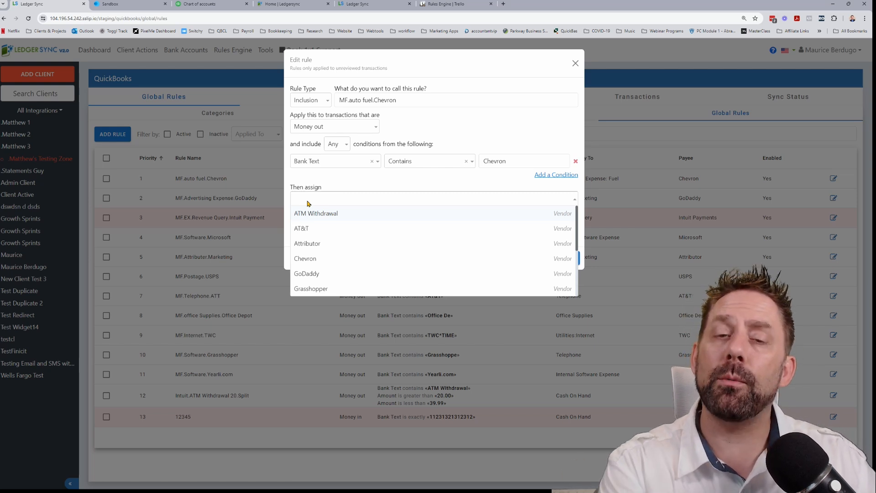
left_click(323, 261)
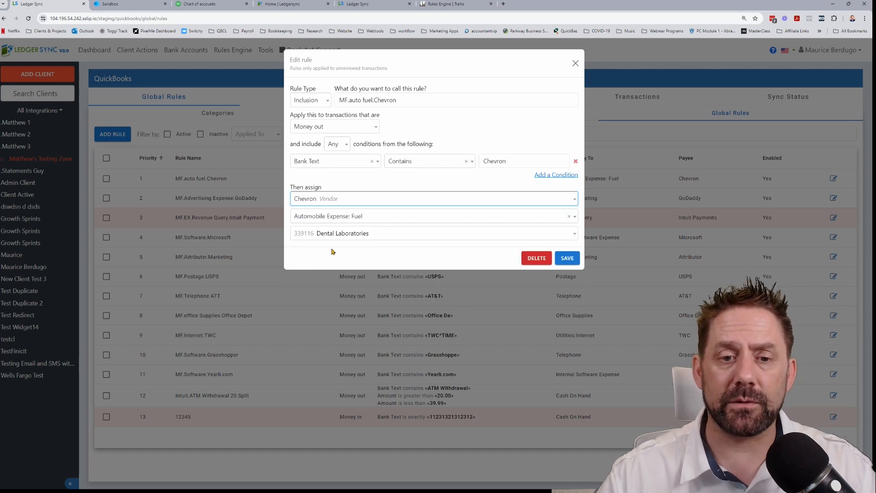
left_click(403, 217)
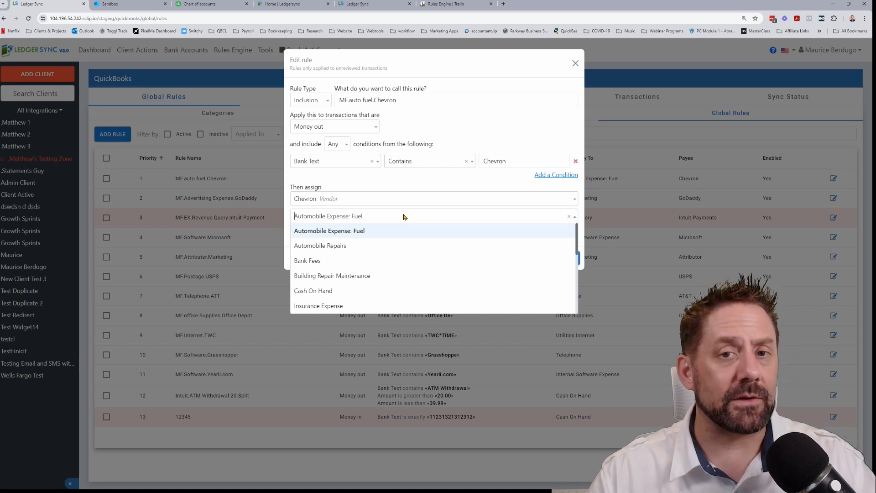
left_click(351, 232)
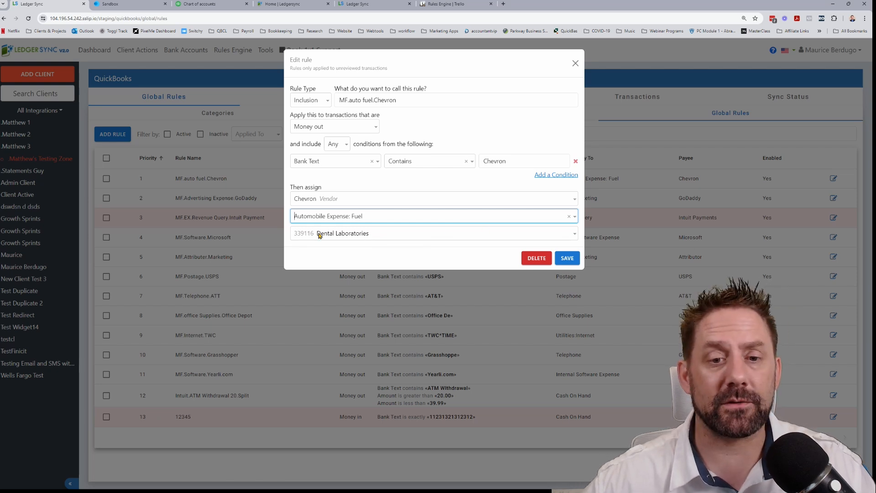
left_click(561, 259)
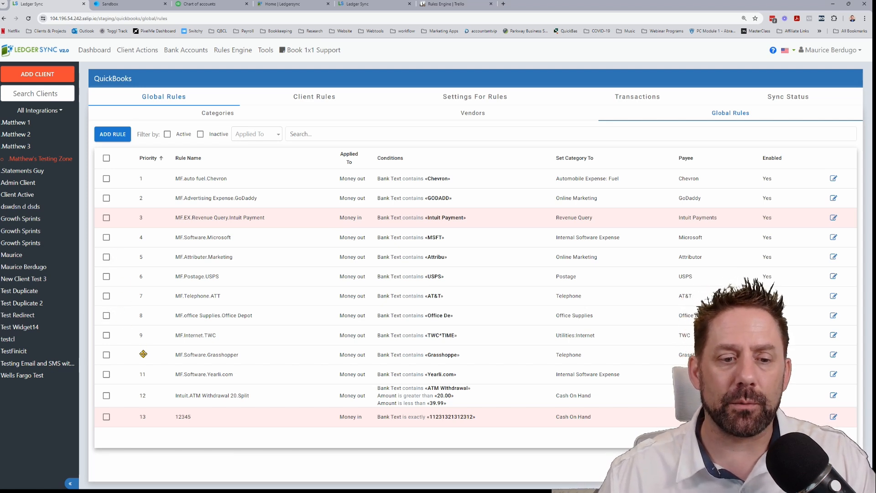
Move the MF.Software.Grasshopper rule up to priority 5 and check which extra actions the MF.auto fuel.Chevron rule offers.
left_click_drag(143, 355, 145, 250)
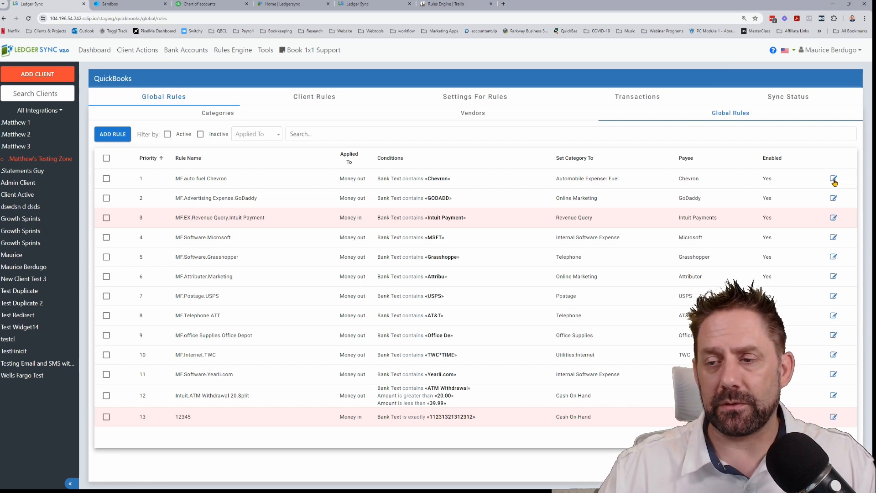
left_click(834, 180)
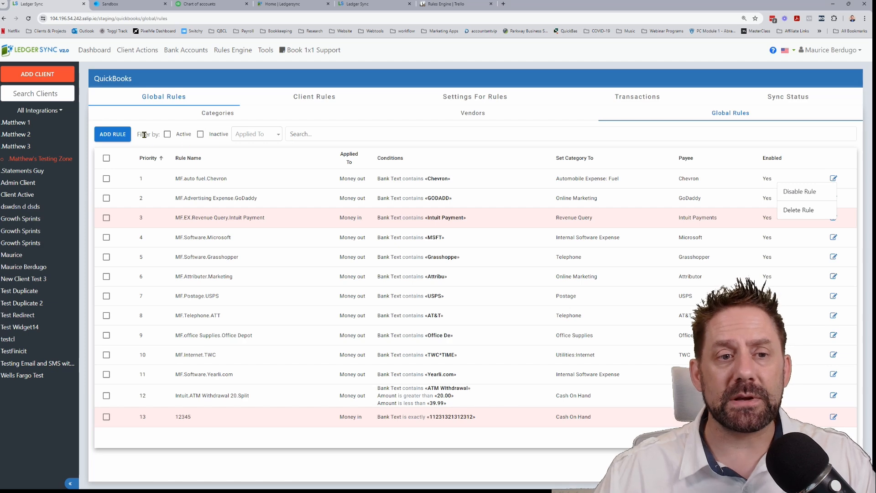
Try the Inactive filter on the global rules list, clear it, and check the Applied To filter options.
left_click(167, 135)
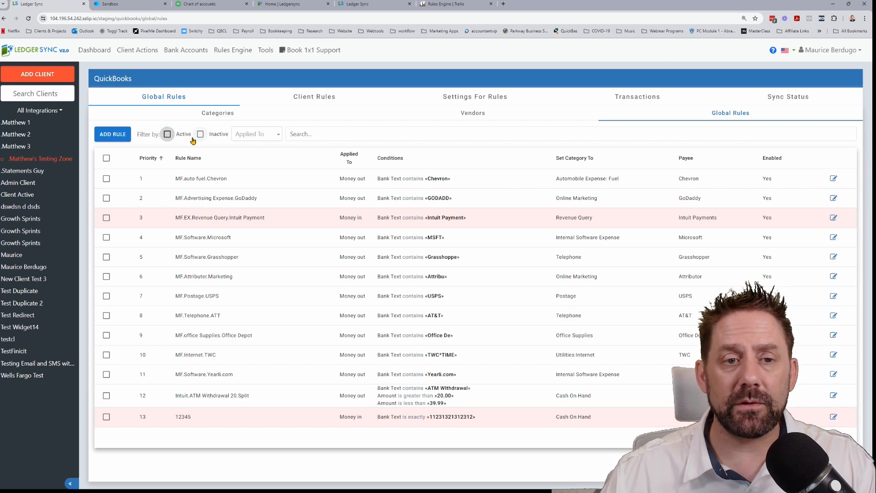
left_click(200, 136)
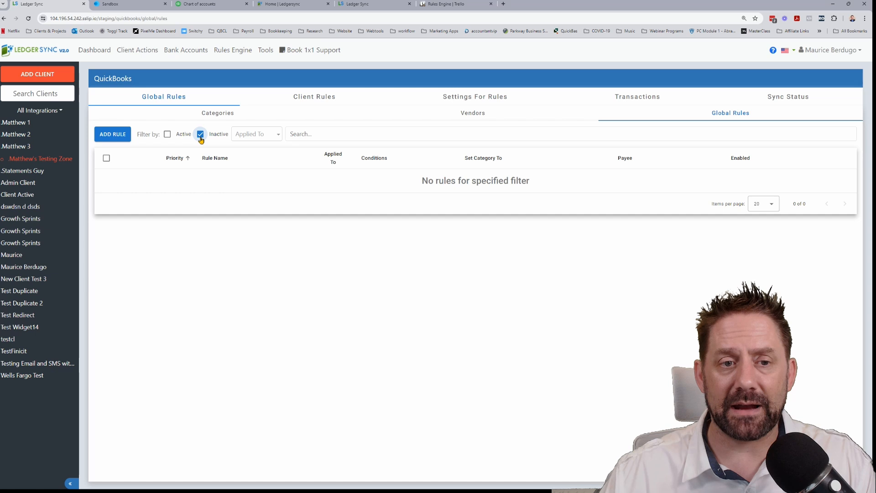
left_click(200, 135)
left_click(270, 134)
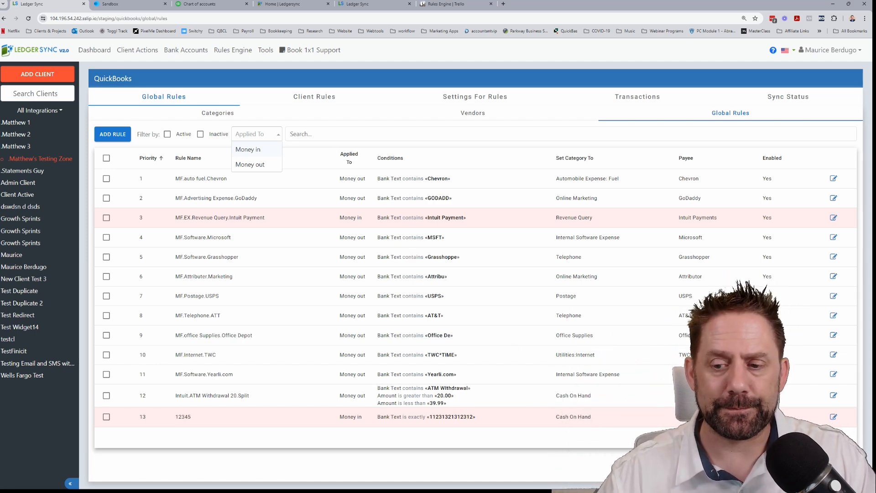
key("Escape")
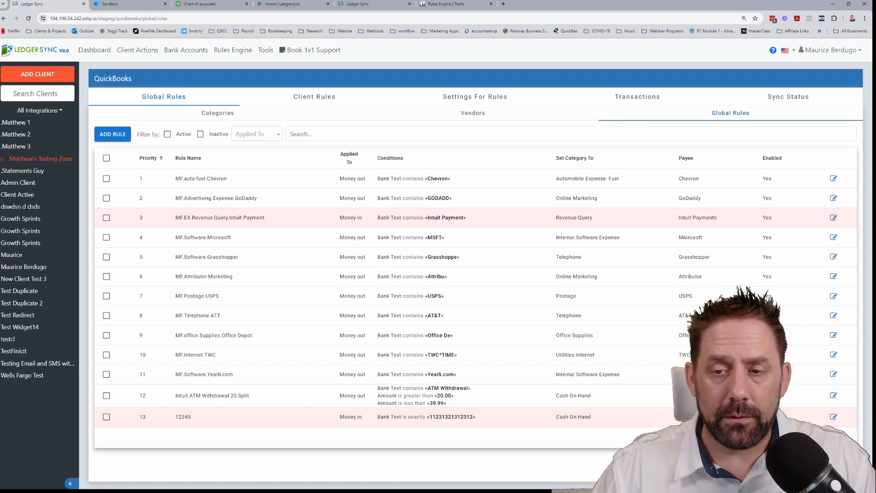
Open the QuickBooks transactions for review, sort them by applied rule in descending order, and go to the next page.
left_click(631, 101)
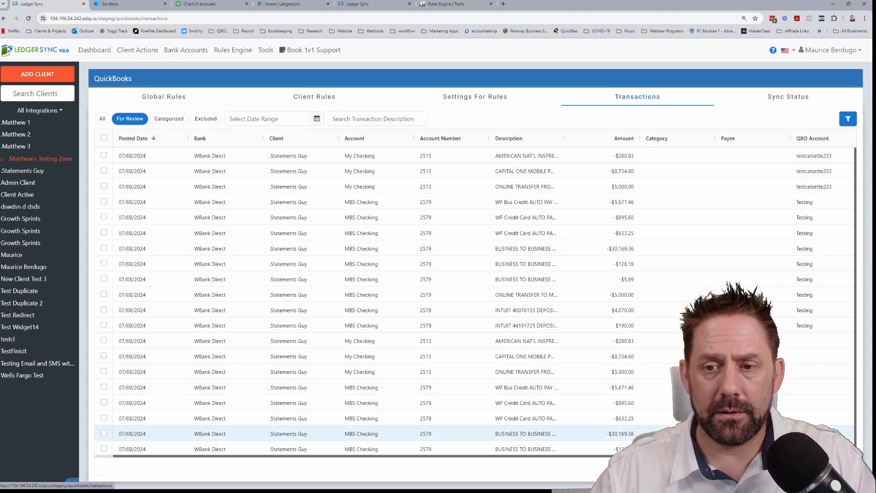
scroll(736, 137, "right", 5)
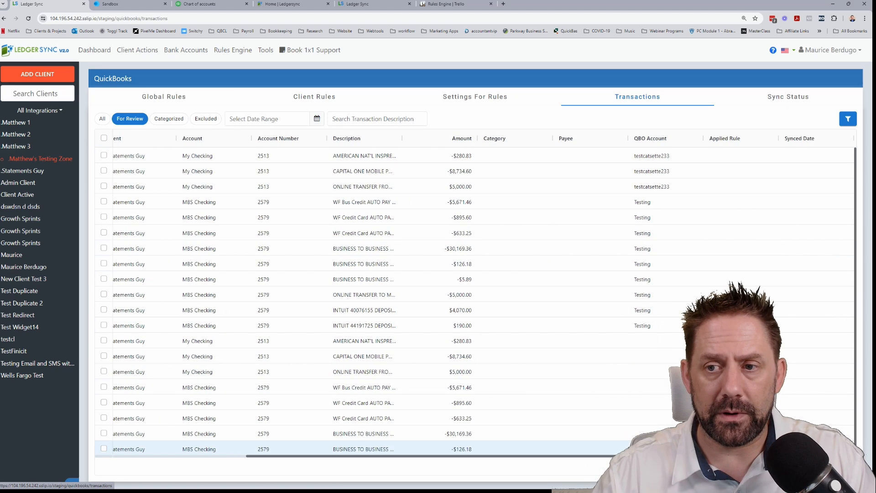
left_click(730, 138)
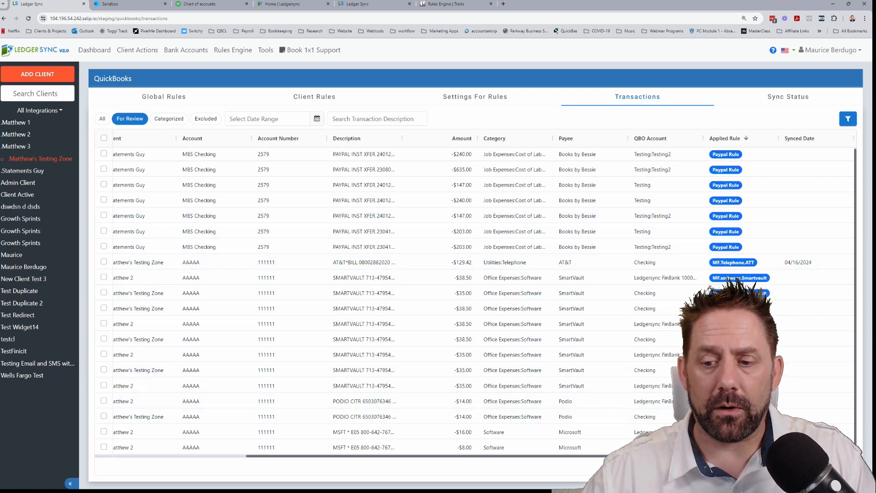
left_click(846, 466)
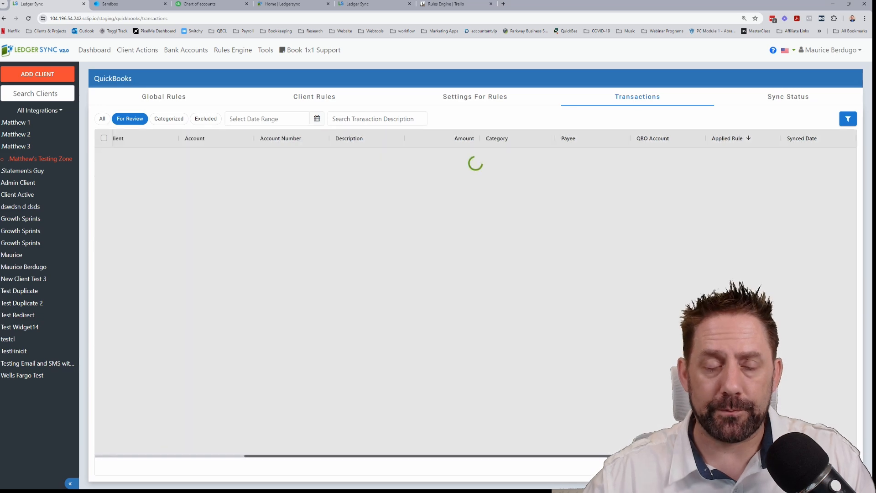